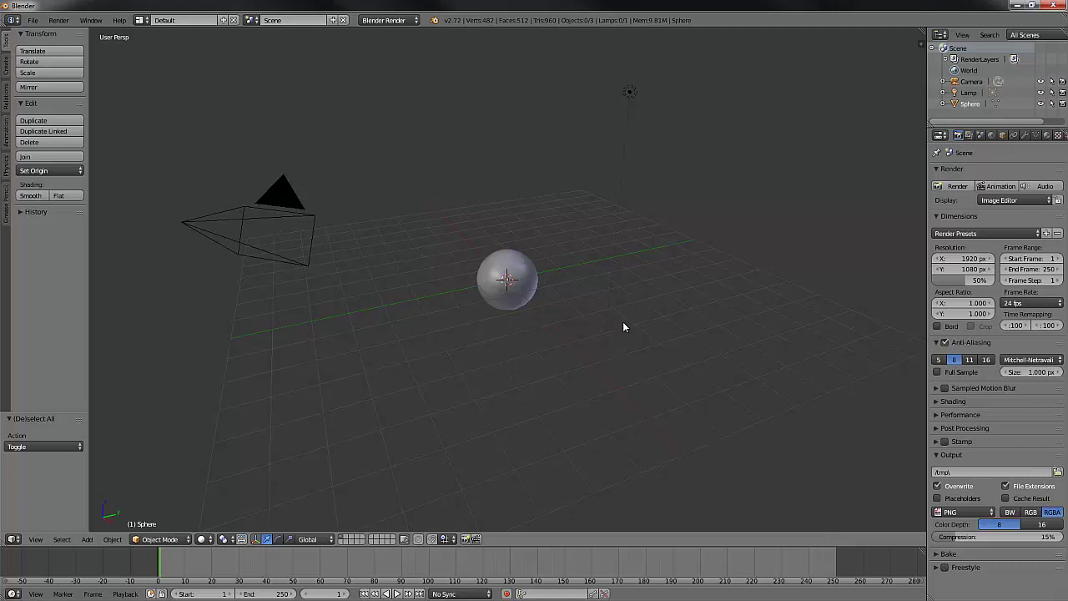
Step: Make the Outliner taller and widen the column holding the Outliner and the Properties editor
{"action": "left_click_drag", "start_coordinate": [992, 125], "coordinate": [992, 180]}
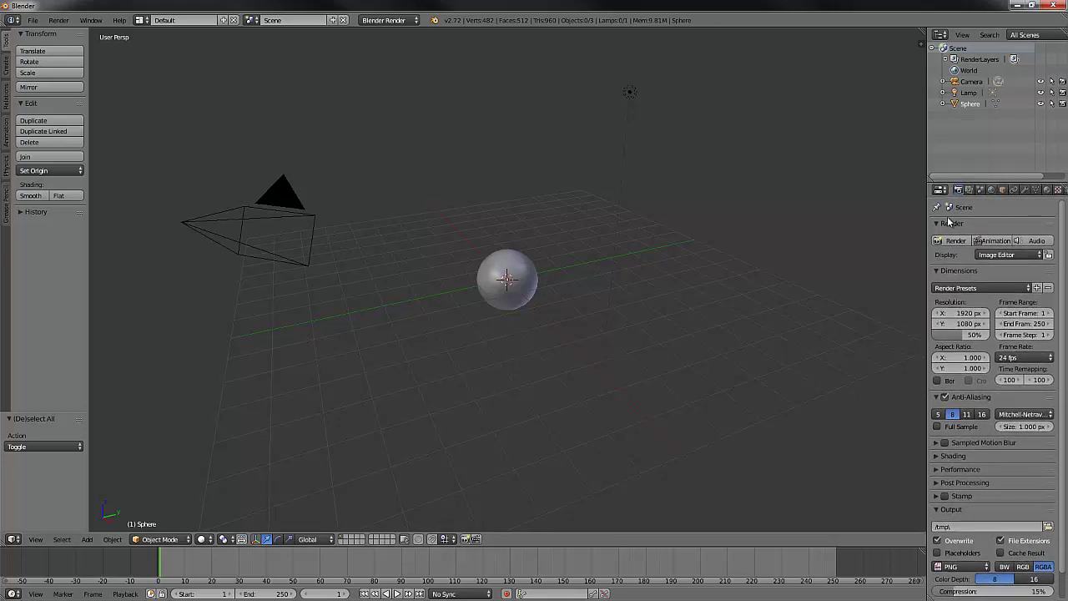
{"action": "left_click_drag", "start_coordinate": [927, 234], "coordinate": [877, 237]}
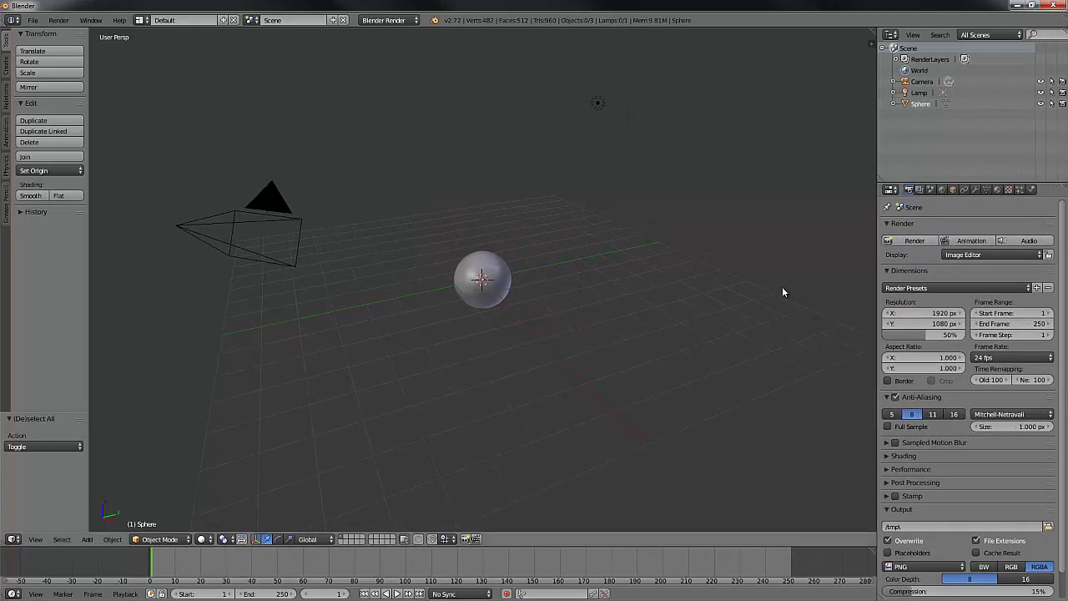
Step: Select the sphere and assign the existing material named Material to it
{"action": "right_click", "coordinate": [498, 278]}
{"action": "left_click", "coordinate": [997, 190]}
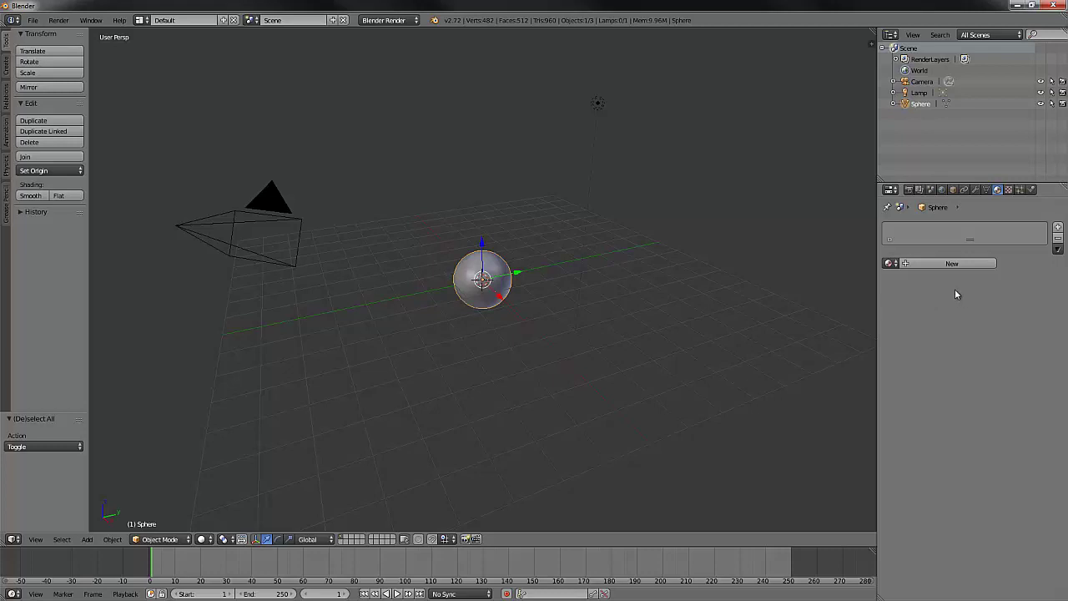
{"action": "left_click", "coordinate": [890, 263]}
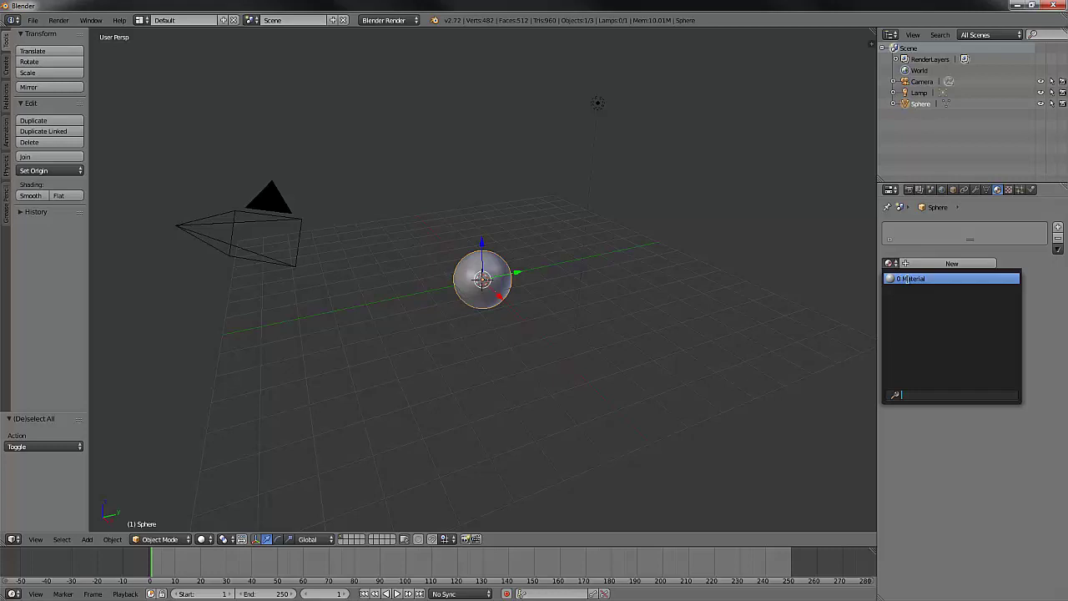
{"action": "left_click", "coordinate": [908, 279]}
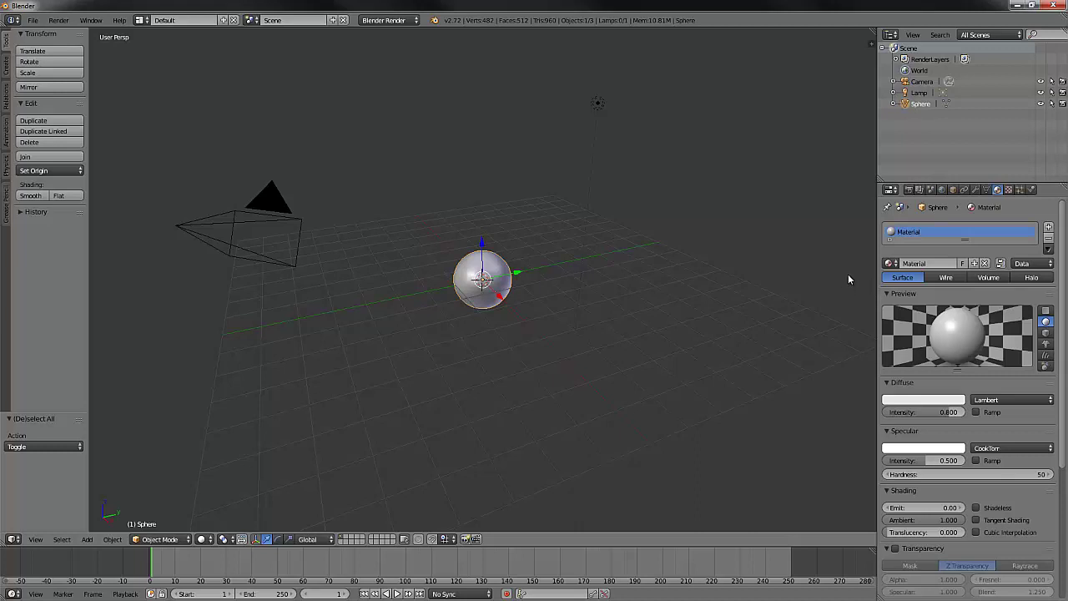
Step: Rename the sphere's material to Bright Red and check its entry in the list of existing materials
{"action": "left_click", "coordinate": [891, 264]}
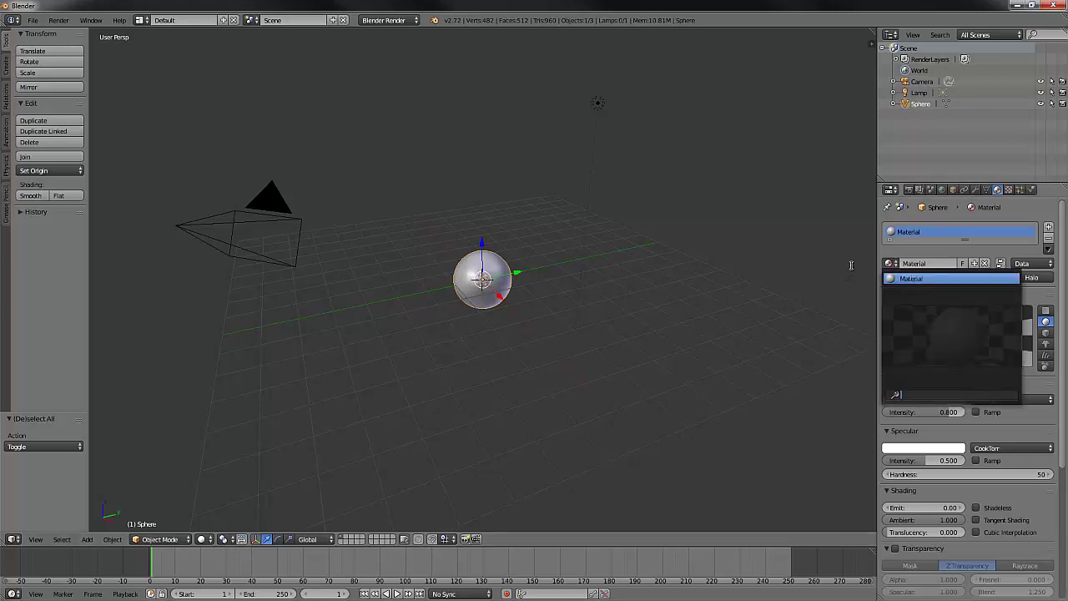
{"action": "left_click", "coordinate": [923, 252]}
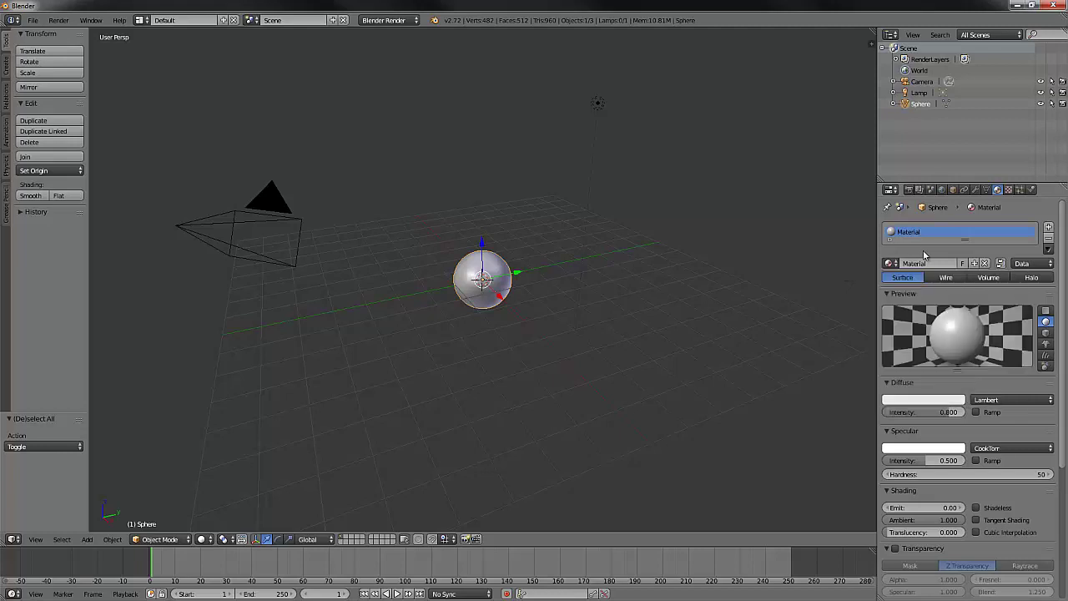
{"action": "double_click", "coordinate": [909, 232]}
{"action": "type", "text": "Bright Red"}
{"action": "key", "text": "Return"}
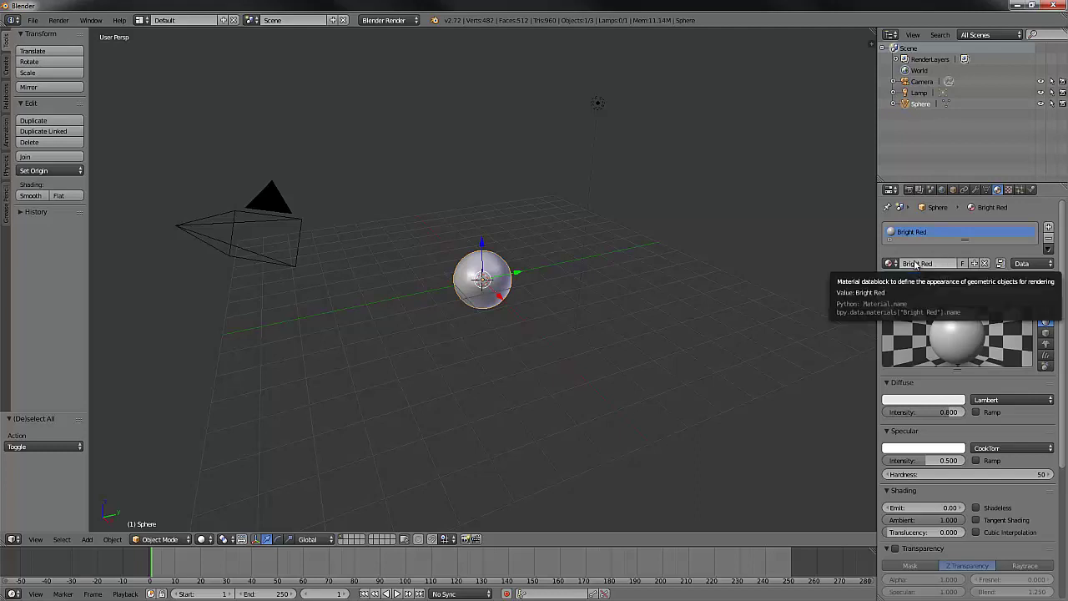
{"action": "left_click", "coordinate": [891, 263]}
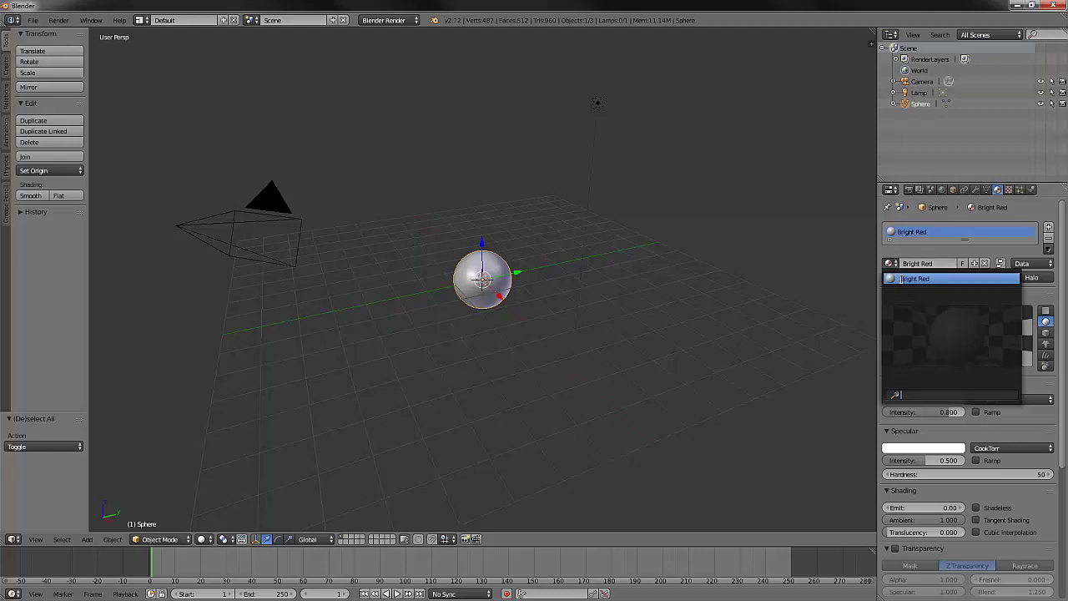
{"action": "left_click", "coordinate": [904, 252]}
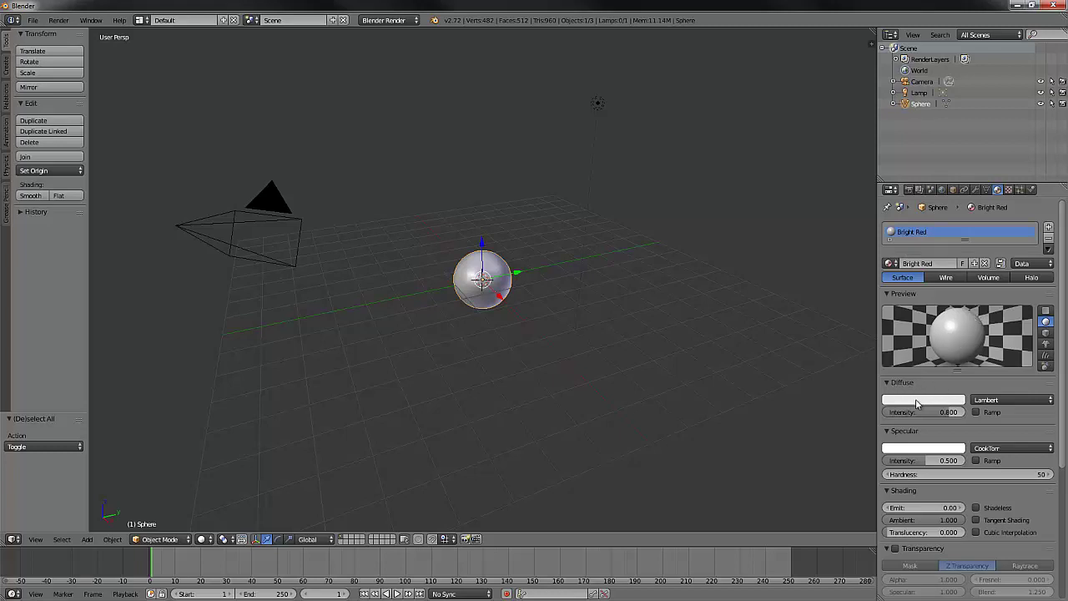
Step: Set the Bright Red material's diffuse color to a saturated red, about R 0.815, G 0.005, B 0.036
{"action": "left_click", "coordinate": [916, 400]}
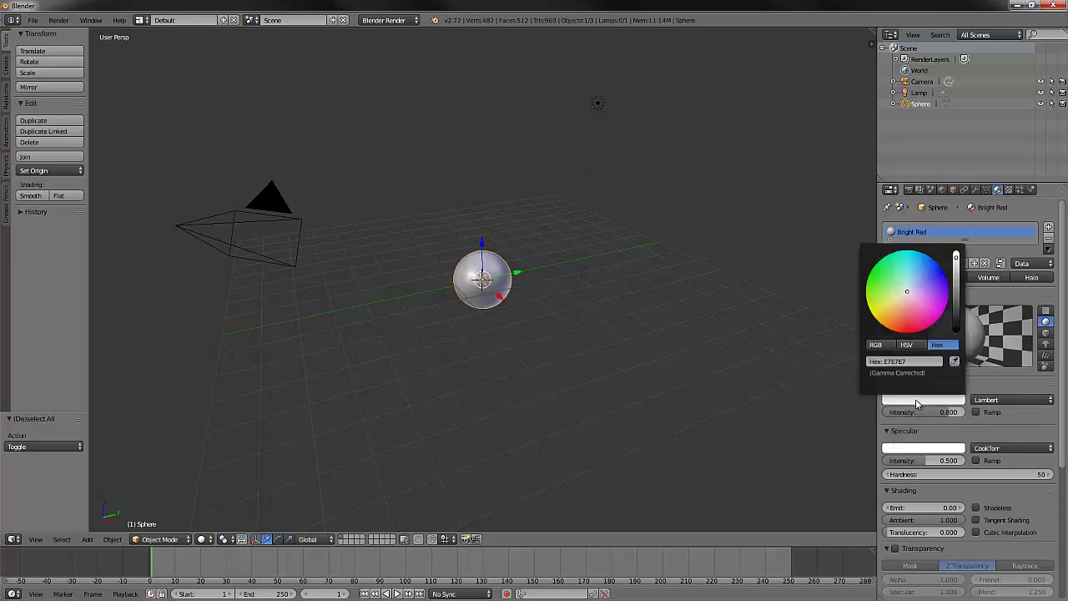
{"action": "left_click", "coordinate": [885, 347]}
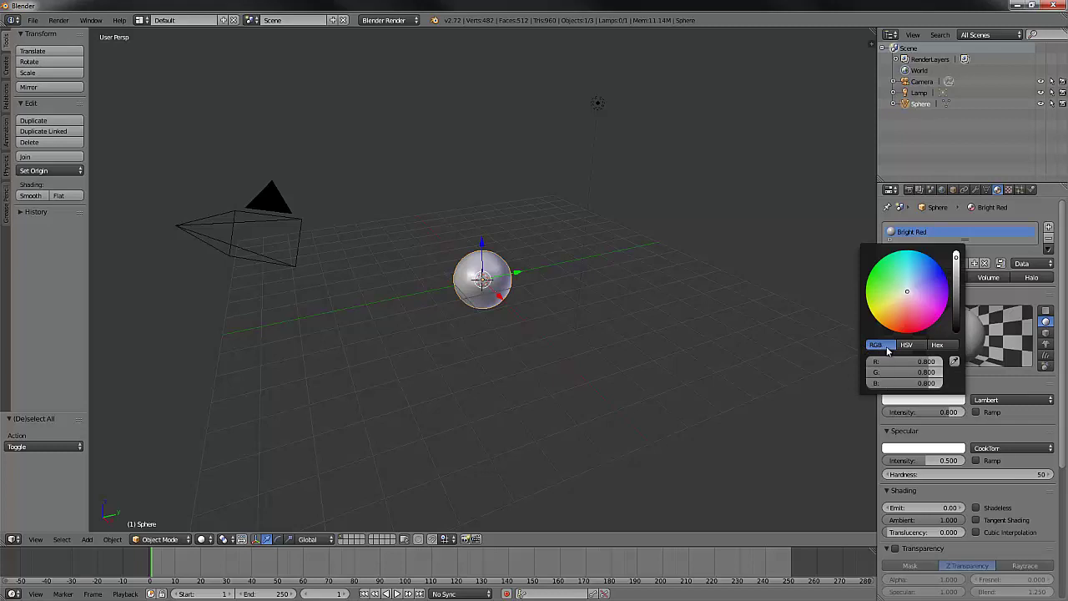
{"action": "left_click", "coordinate": [913, 347]}
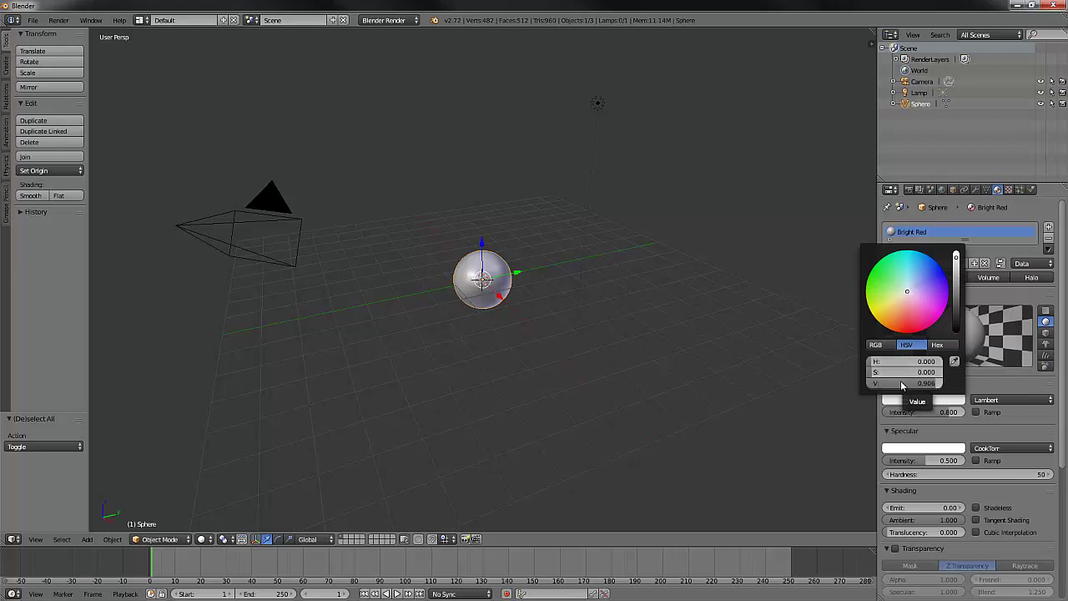
{"action": "left_click", "coordinate": [940, 345]}
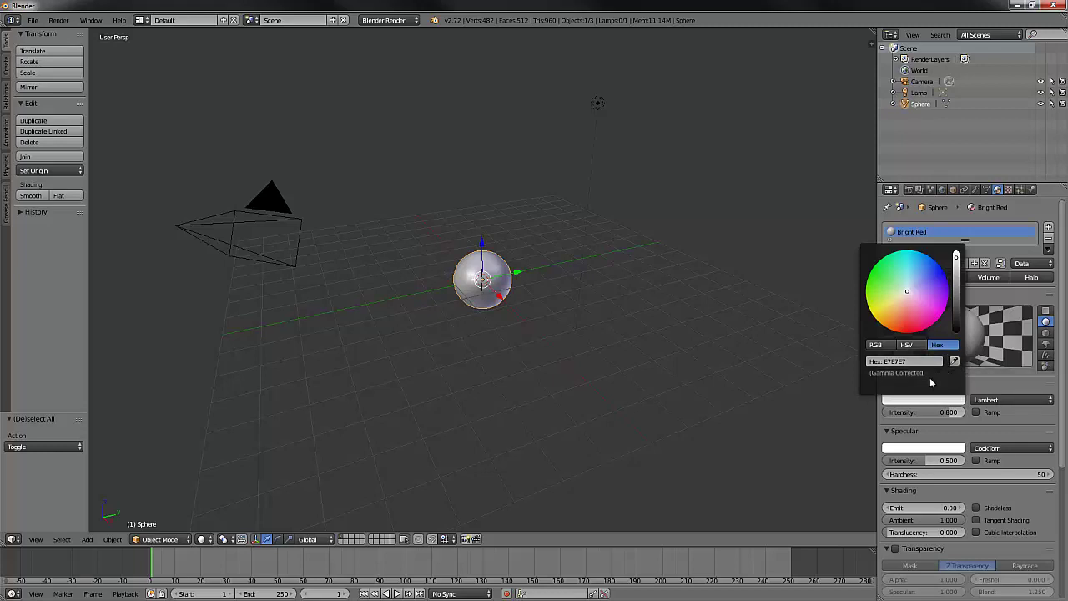
{"action": "left_click", "coordinate": [875, 345]}
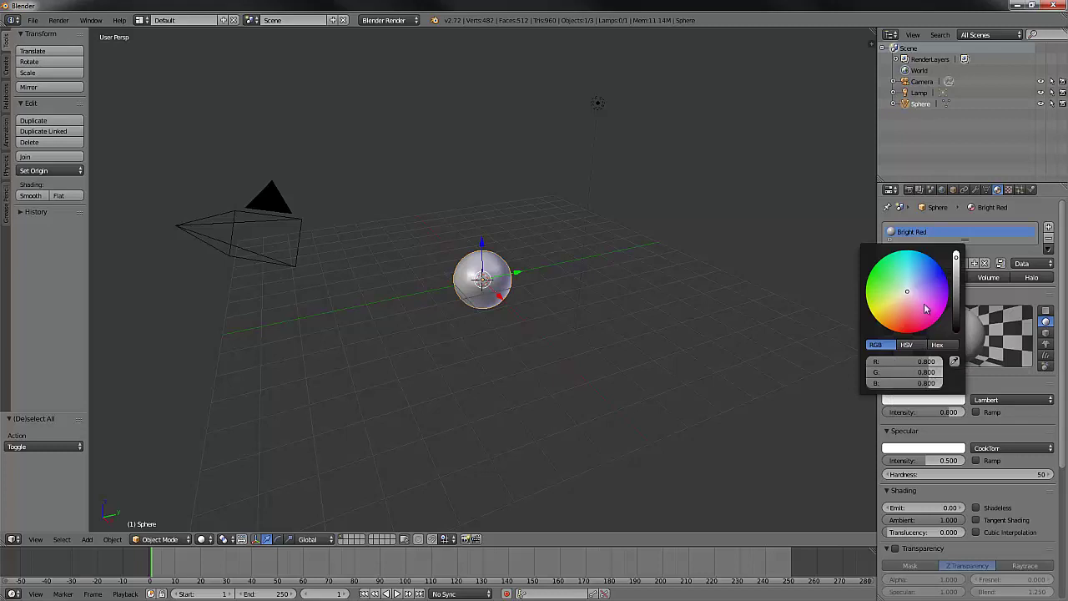
{"action": "mouse_move", "coordinate": [929, 373]}
{"action": "left_mouse_down"}
{"action": "mouse_move", "coordinate": [889, 382]}
{"action": "mouse_move", "coordinate": [932, 383]}
{"action": "left_mouse_up"}
{"action": "left_click_drag", "start_coordinate": [912, 311], "coordinate": [915, 329]}
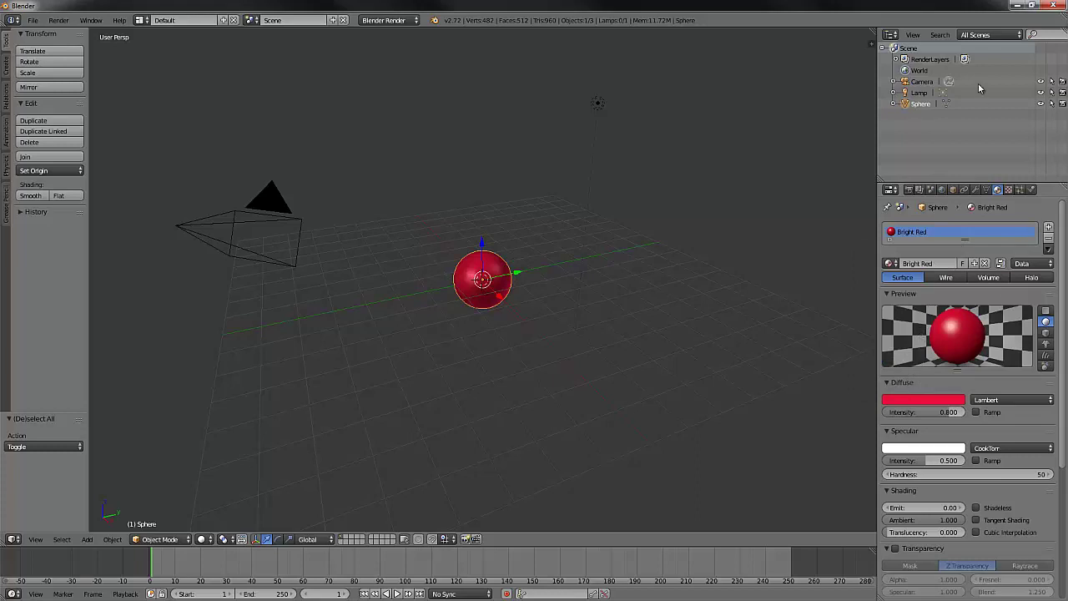
Step: Expand the Sphere's hierarchy in the Outliner down to its material, and unlink Bright Red from the sphere
{"action": "left_click", "coordinate": [894, 105]}
{"action": "left_click", "coordinate": [908, 115]}
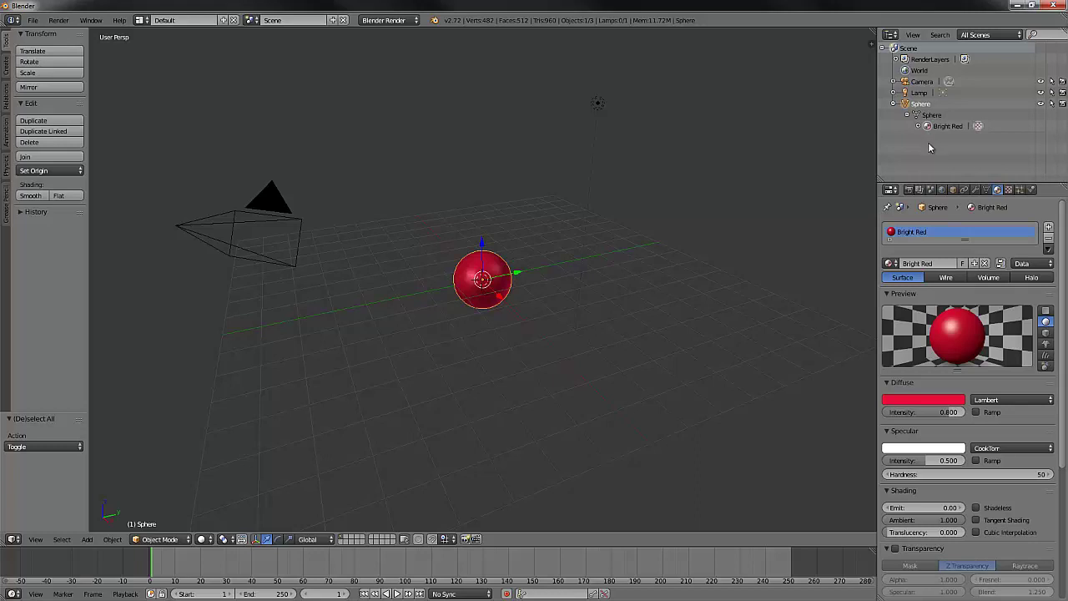
{"action": "left_click", "coordinate": [986, 264]}
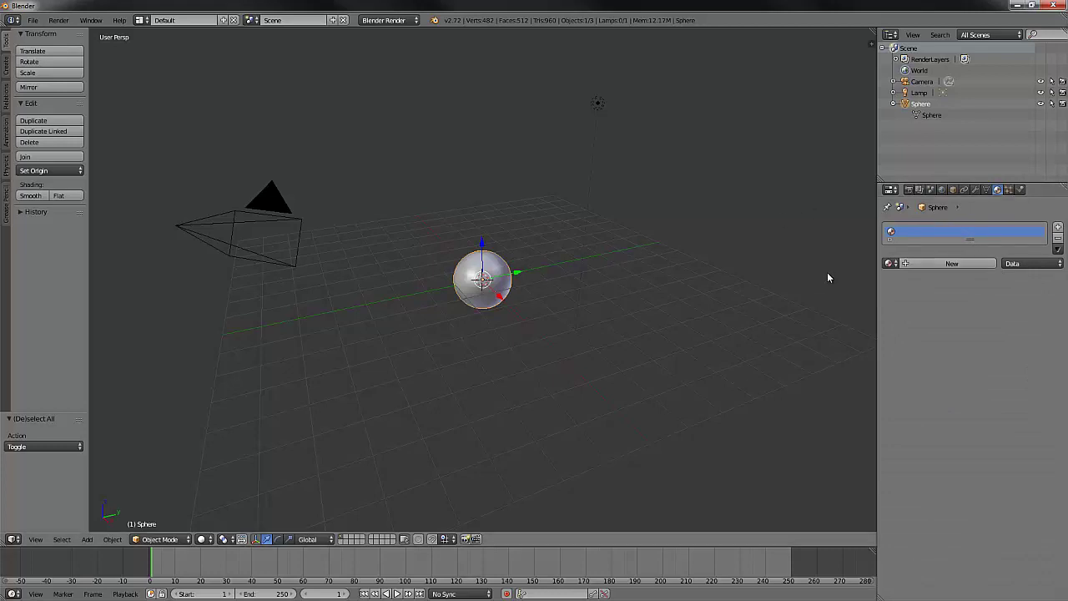
Step: Set the empty material slot's link to Object and assign the existing Bright Red material to it
{"action": "left_click", "coordinate": [1062, 266]}
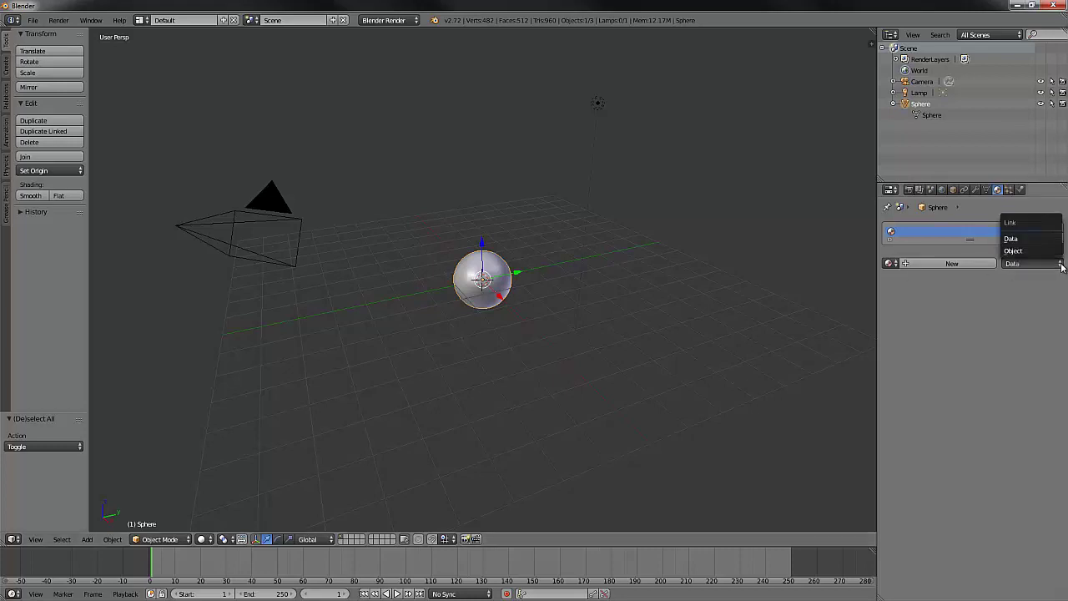
{"action": "left_click", "coordinate": [1036, 256]}
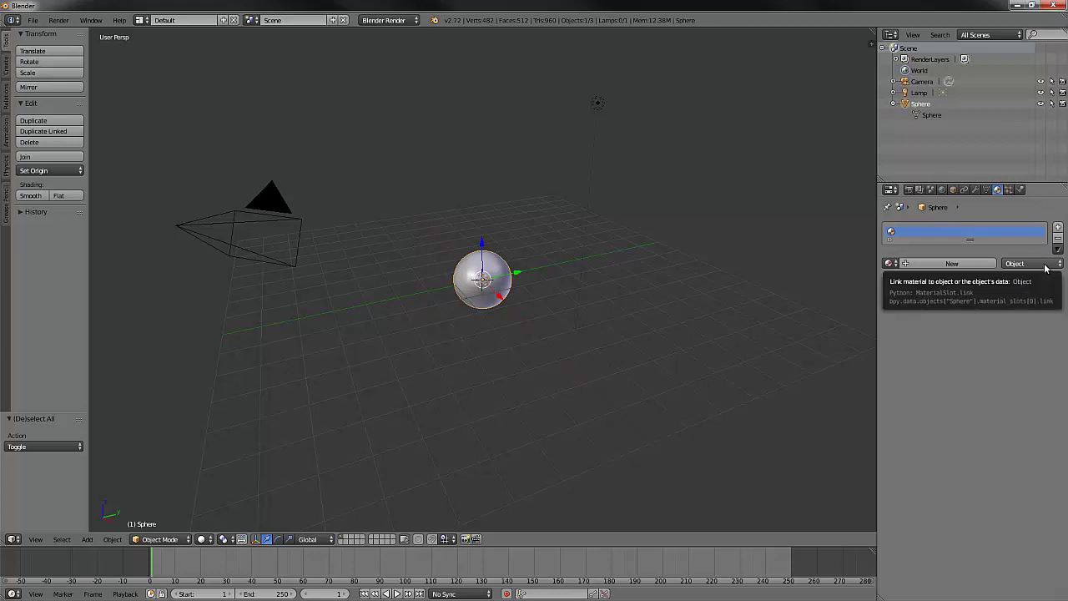
{"action": "left_click", "coordinate": [895, 263]}
{"action": "left_click", "coordinate": [895, 262]}
{"action": "left_click", "coordinate": [895, 262]}
{"action": "left_click", "coordinate": [895, 262]}
{"action": "left_click", "coordinate": [895, 264]}
{"action": "left_click", "coordinate": [906, 278]}
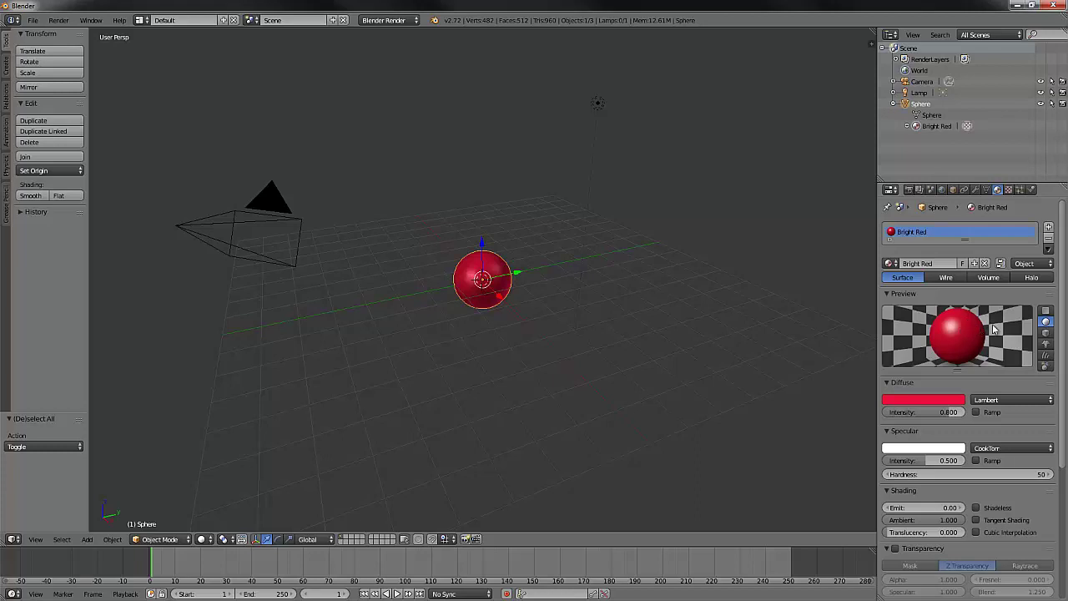
Step: Preview the Bright Red material on the flat, sphere, cube, monkey, hair and sky-background sphere shapes, ending on the plain sphere
{"action": "left_click", "coordinate": [1046, 310]}
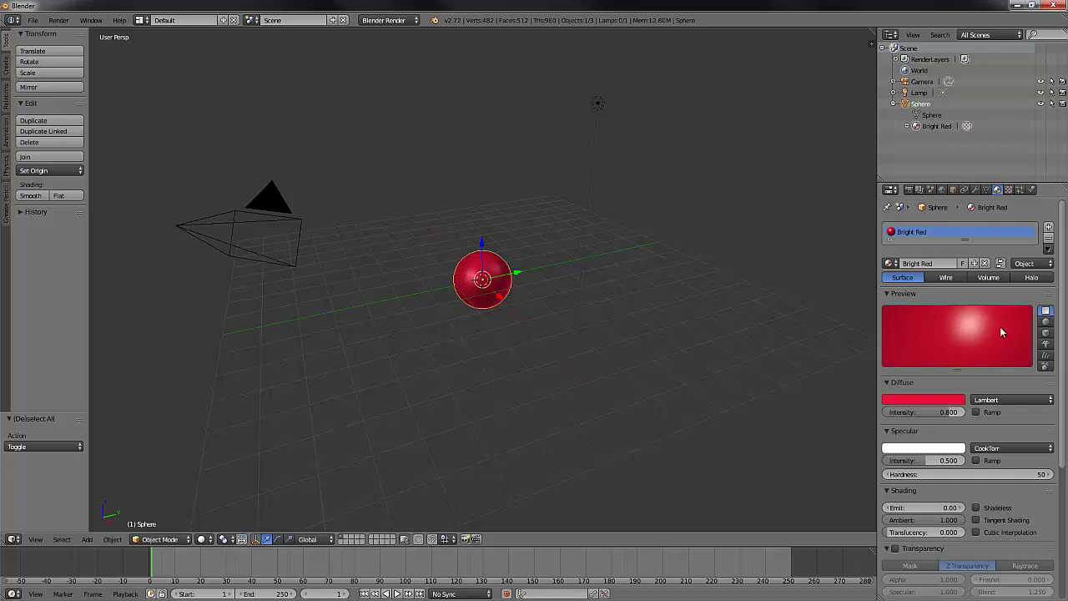
{"action": "left_click", "coordinate": [1046, 322]}
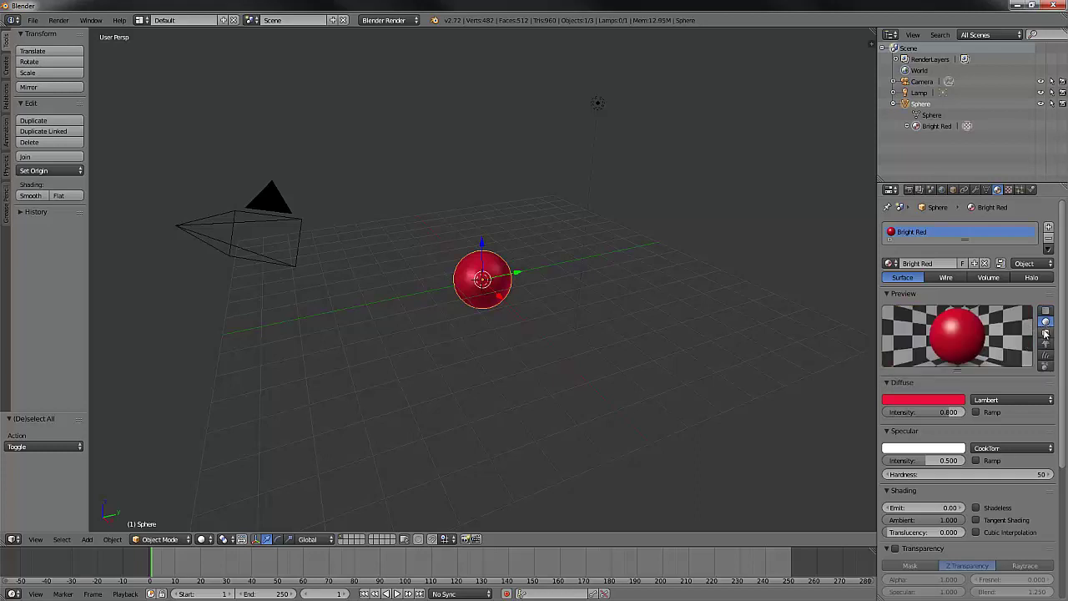
{"action": "left_click", "coordinate": [1046, 333]}
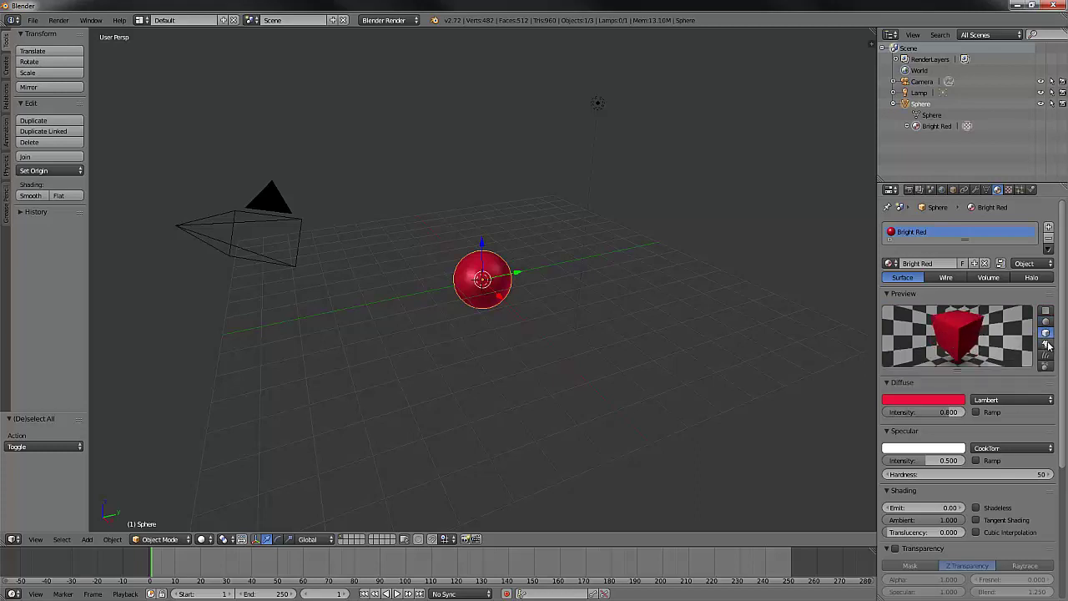
{"action": "left_click", "coordinate": [1046, 344]}
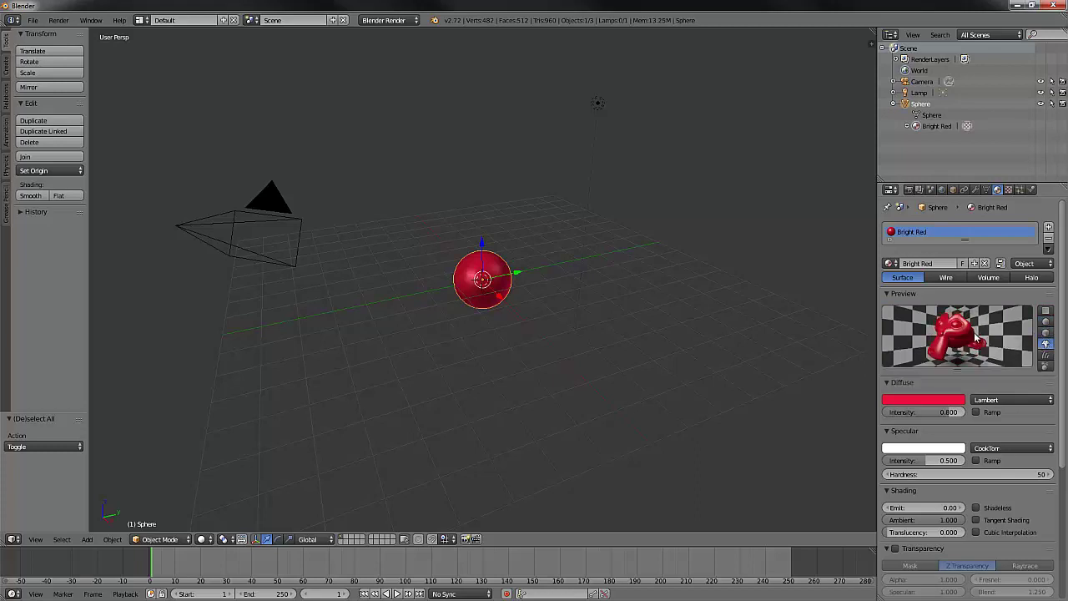
{"action": "left_click", "coordinate": [1047, 356]}
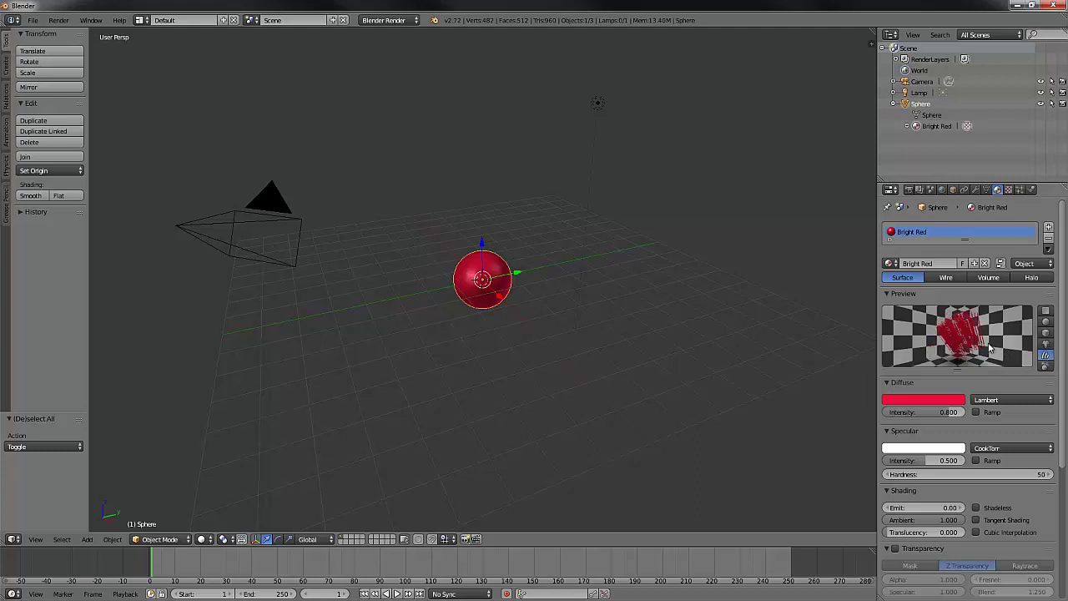
{"action": "left_click", "coordinate": [1046, 365]}
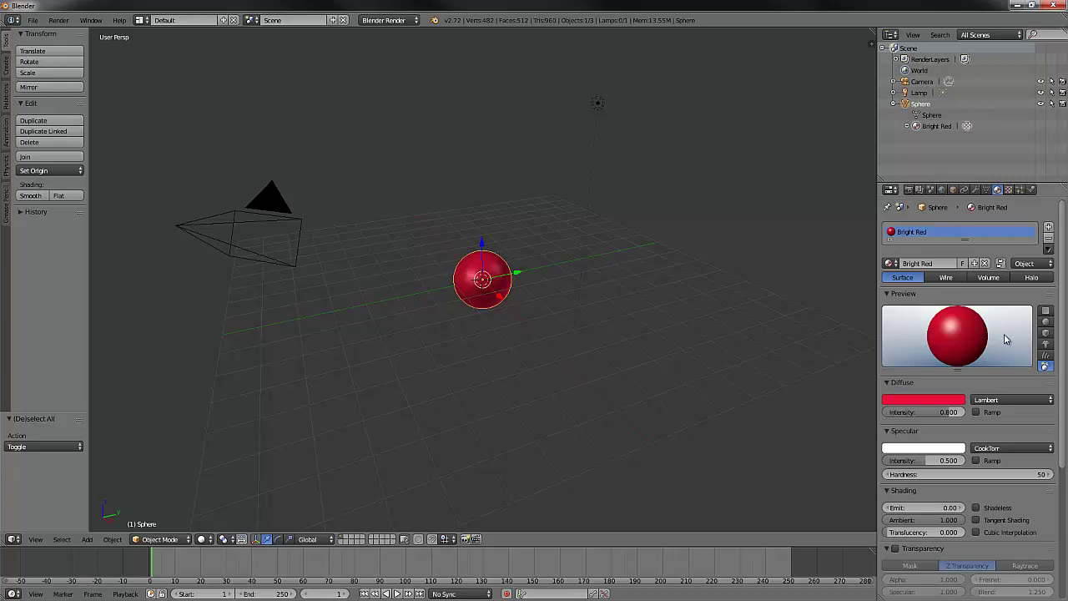
{"action": "left_click", "coordinate": [1045, 321]}
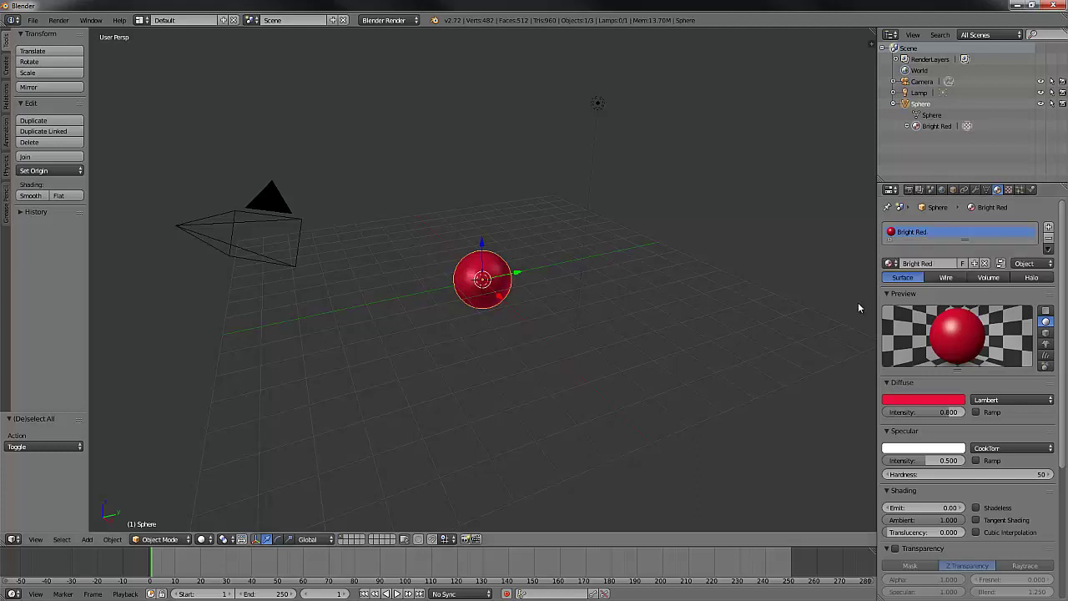
{"action": "left_click", "coordinate": [1051, 263]}
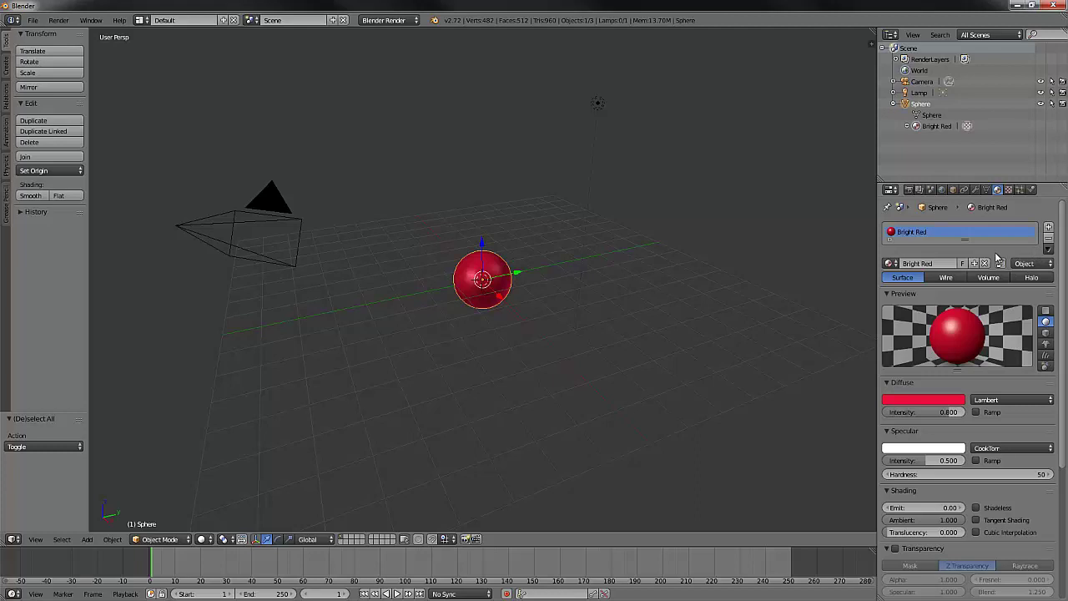
{"action": "left_click", "coordinate": [892, 264]}
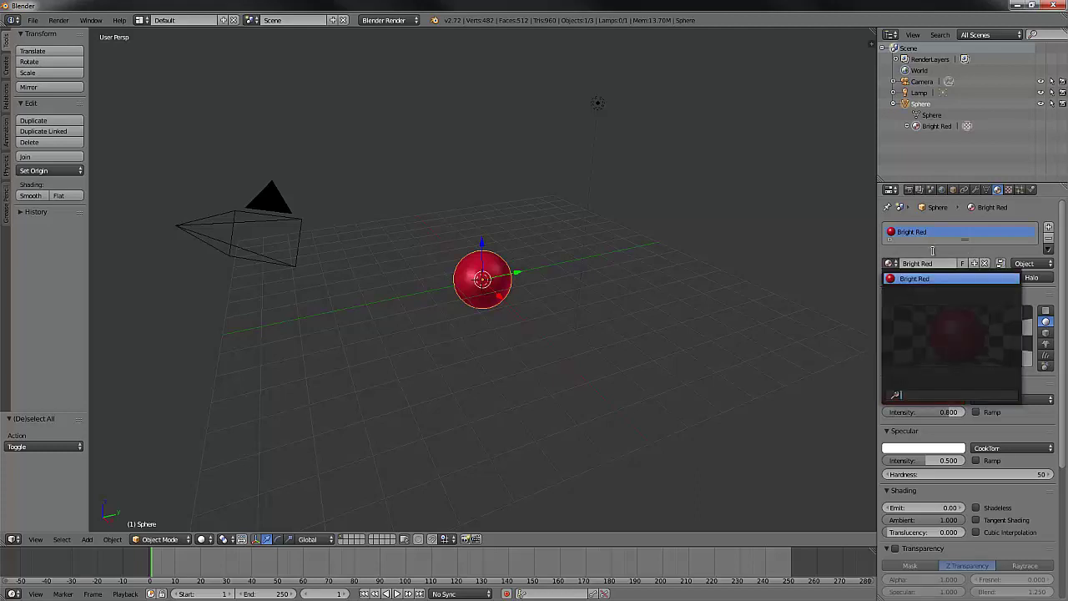
{"action": "left_click", "coordinate": [964, 439]}
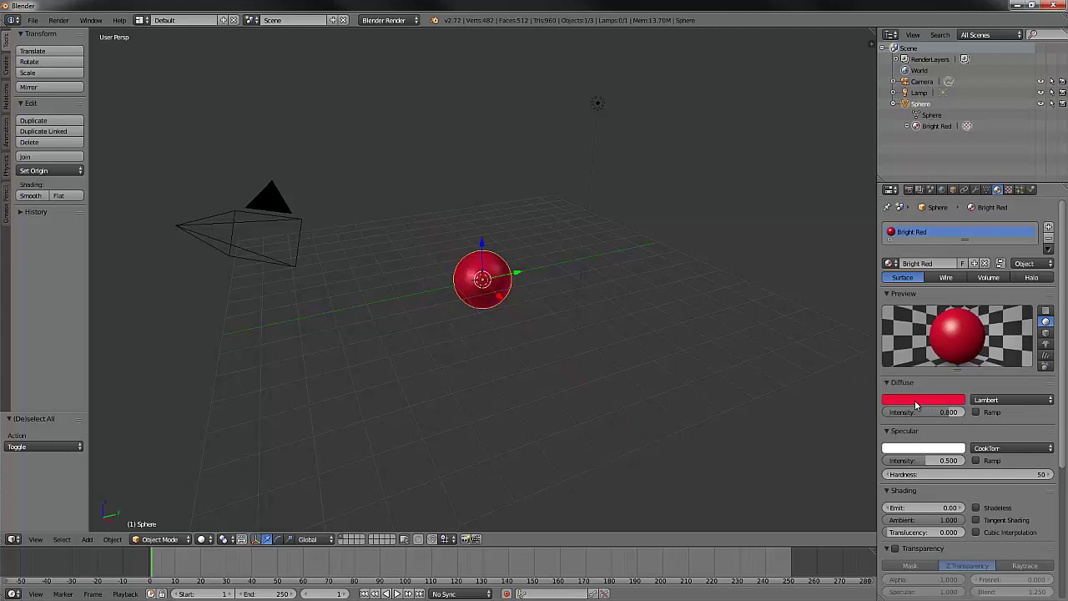
{"action": "left_click", "coordinate": [945, 404]}
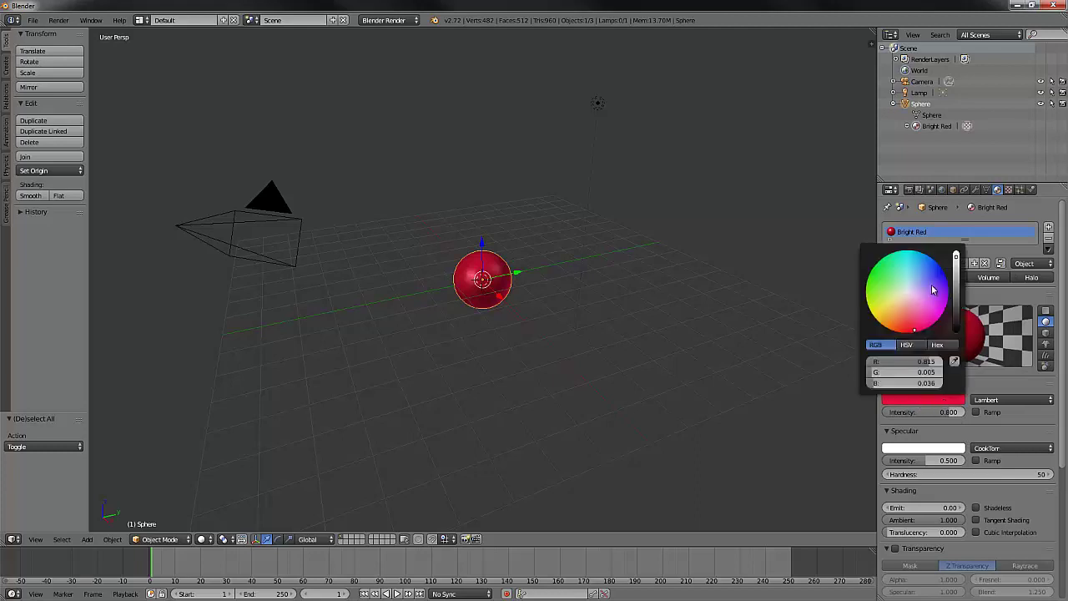
{"action": "left_click", "coordinate": [968, 430]}
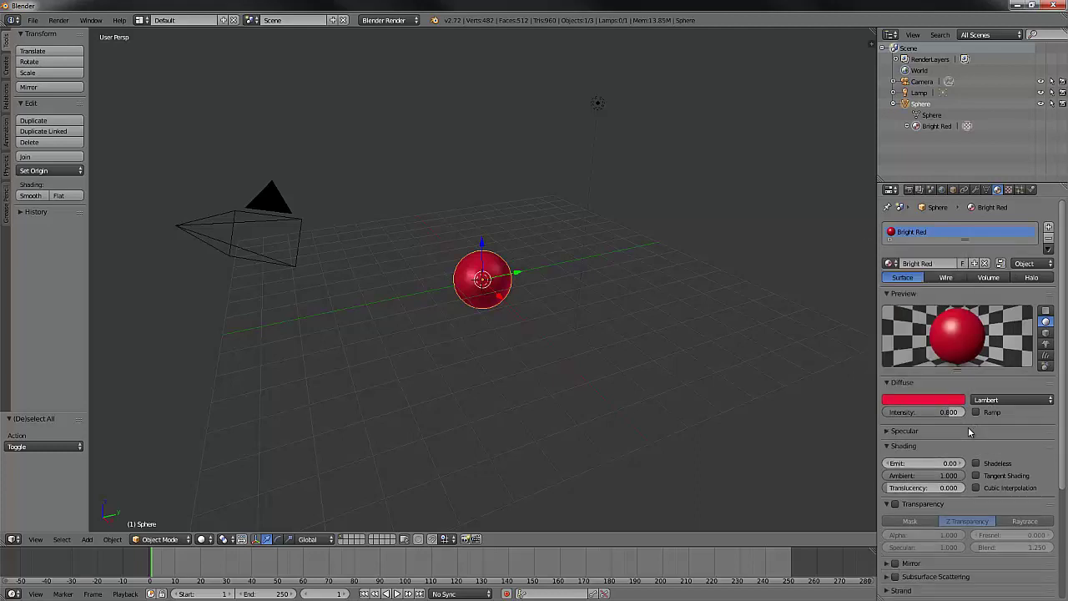
{"action": "left_click", "coordinate": [969, 428]}
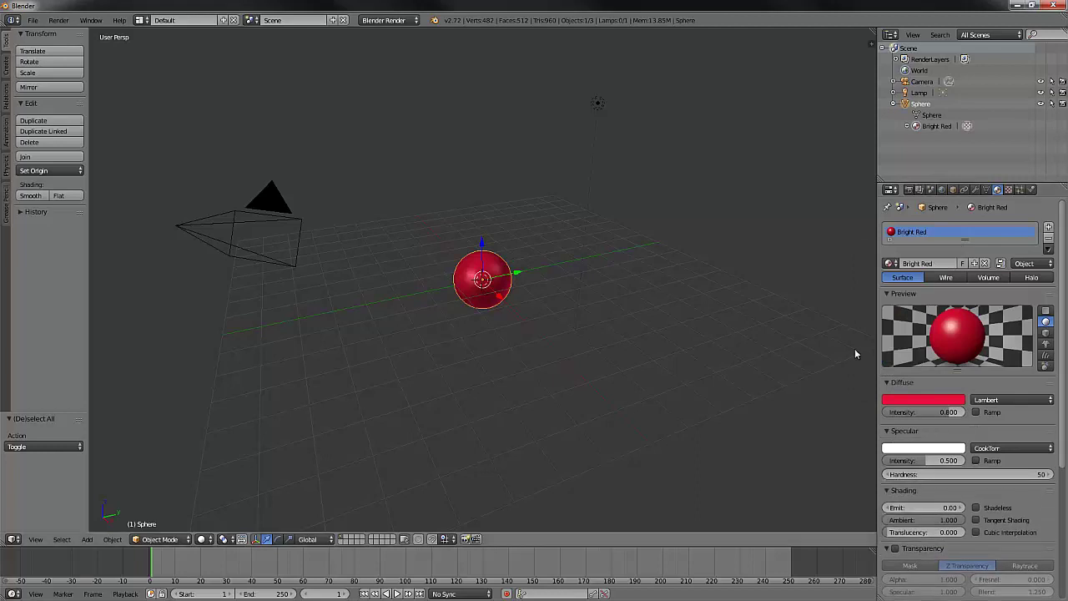